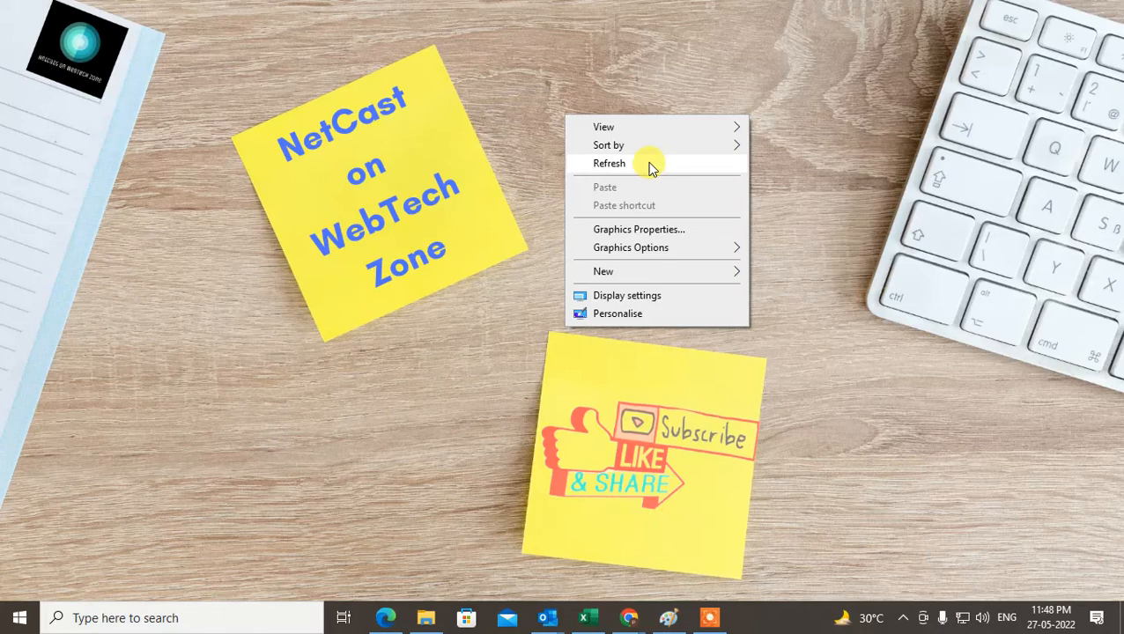
left_click(630, 166)
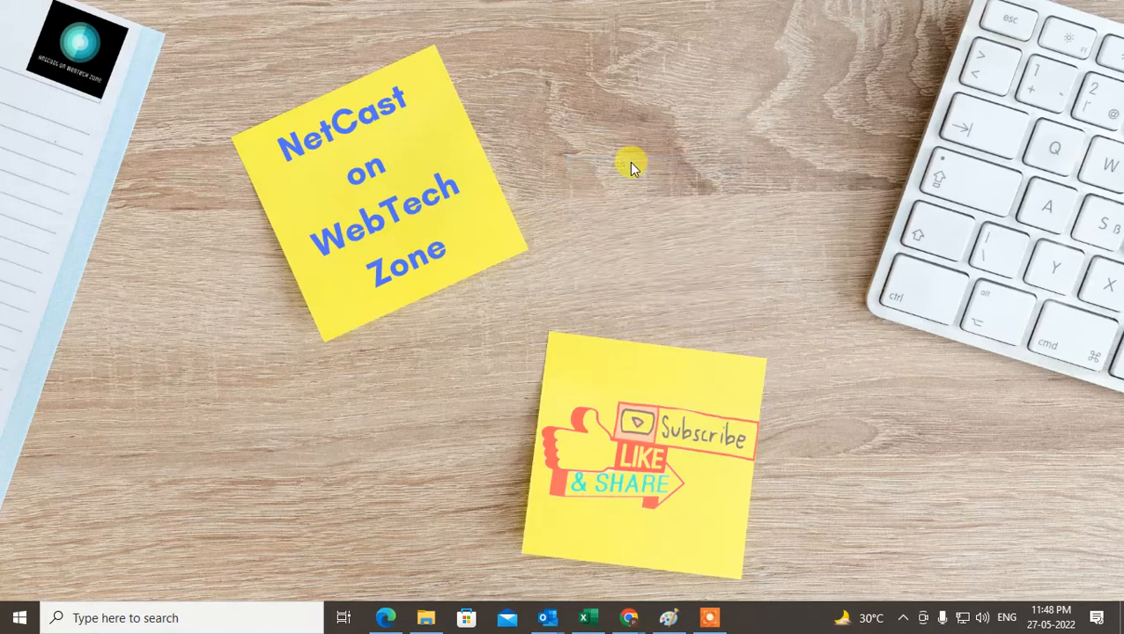
right_click(571, 58)
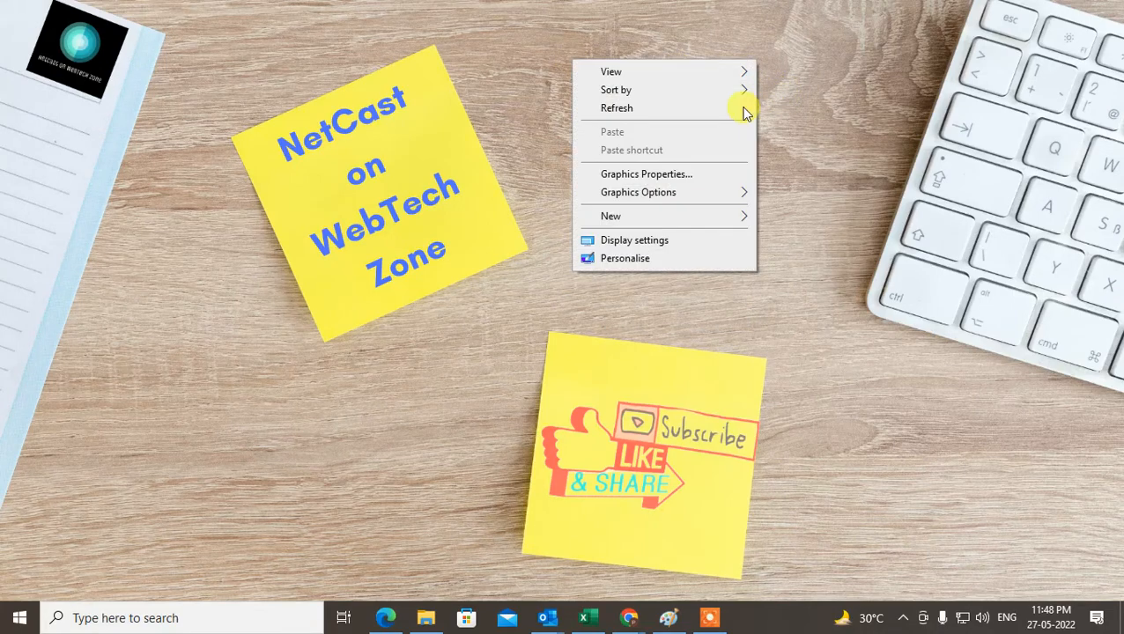
left_click(629, 109)
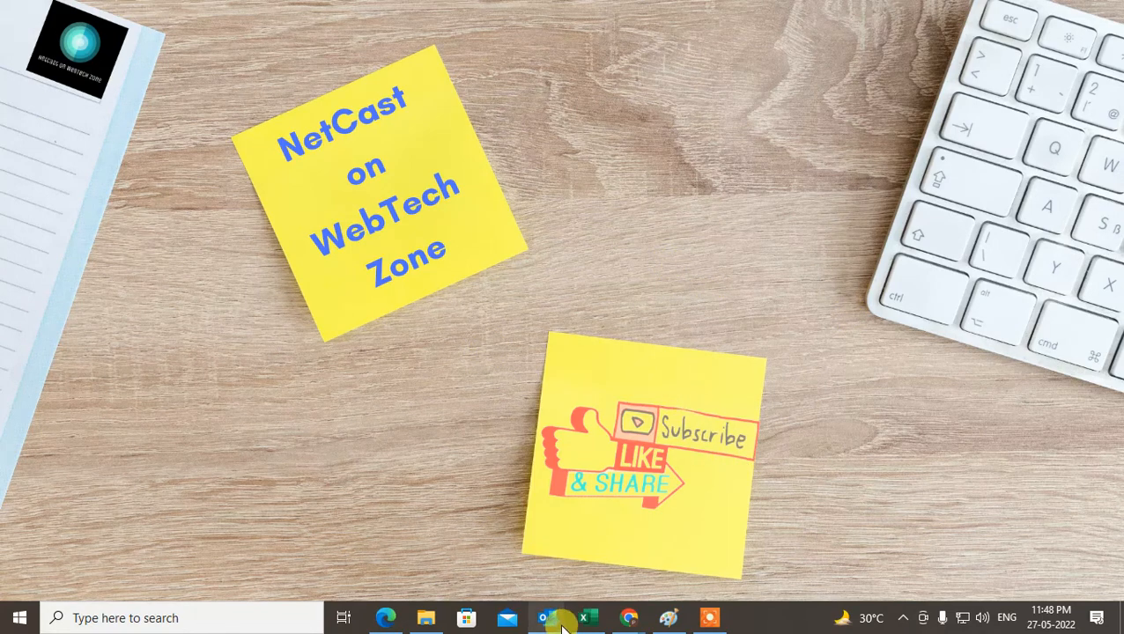
Switch to Outlook, close the blank message window, and show the Hotmail account's Inbox
mouse_move(568, 623)
left_click(466, 555)
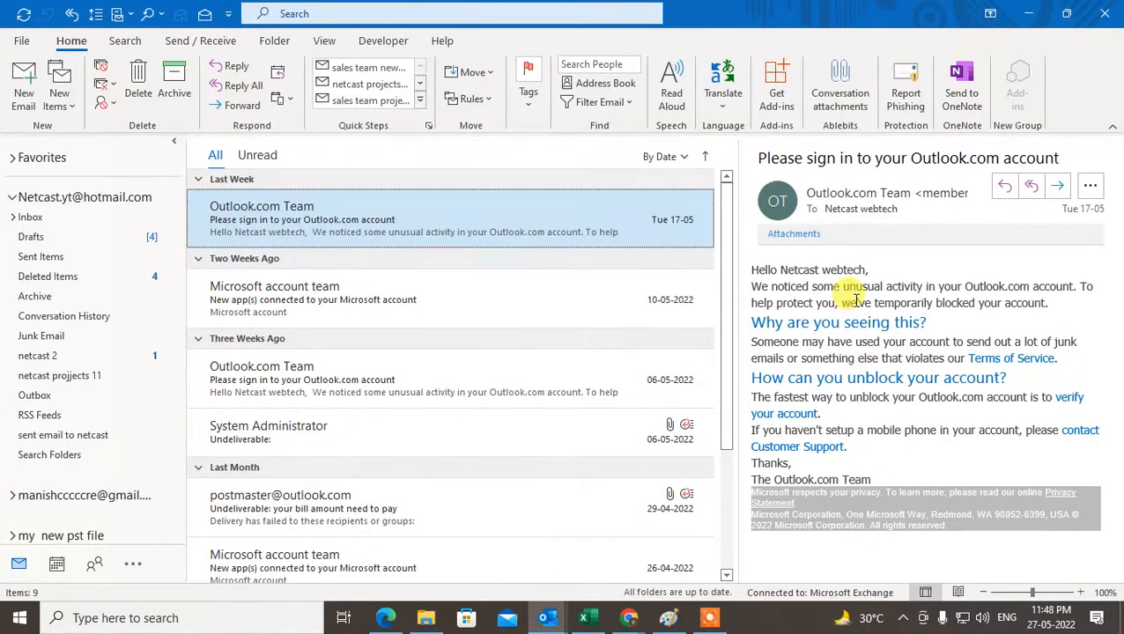
left_click(617, 550)
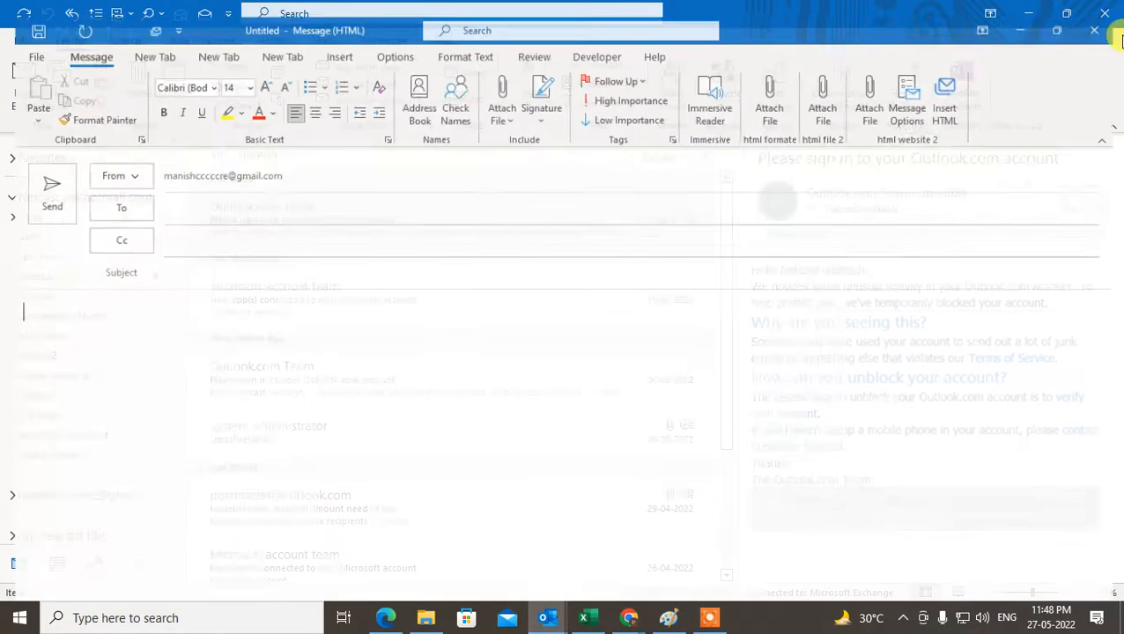
left_click(1113, 14)
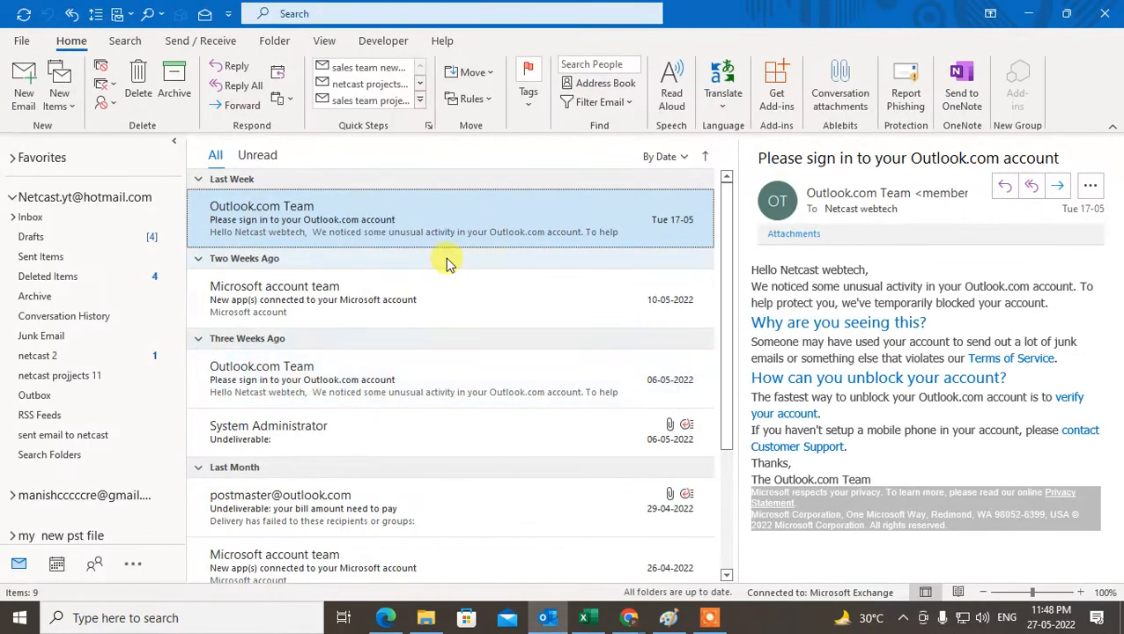
left_click(314, 296)
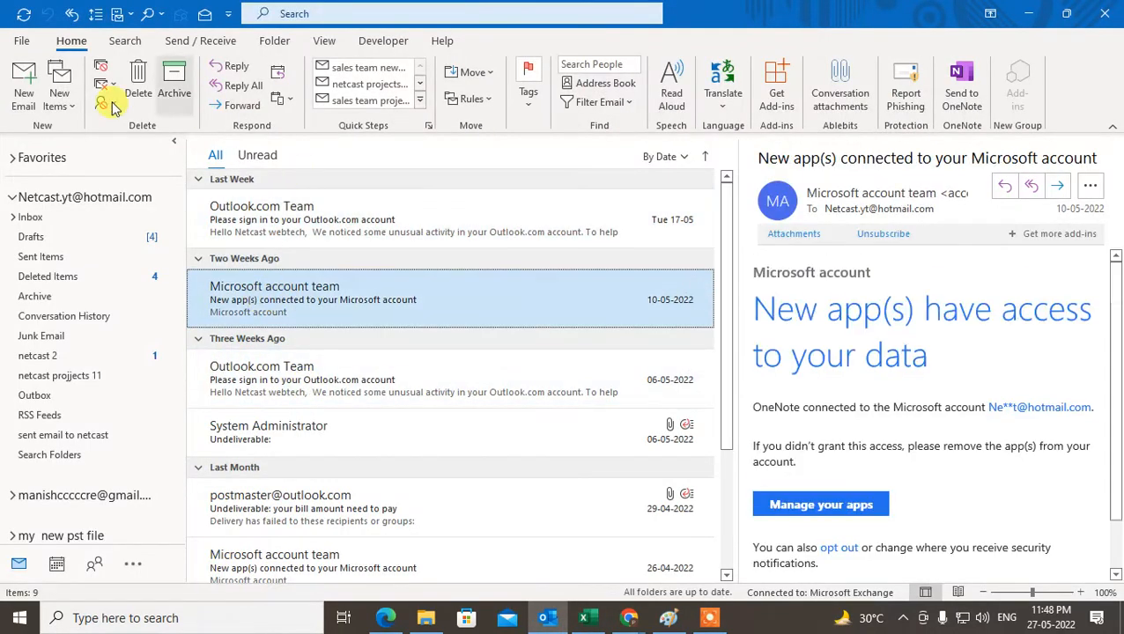
left_click(40, 221)
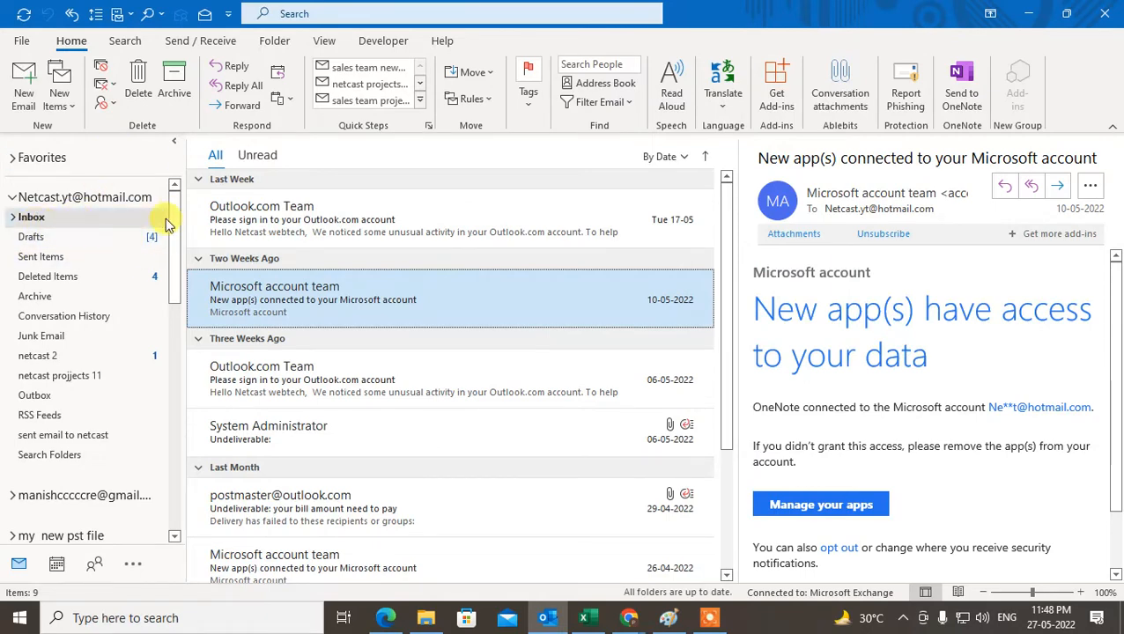
left_click_drag(174, 226, 175, 107)
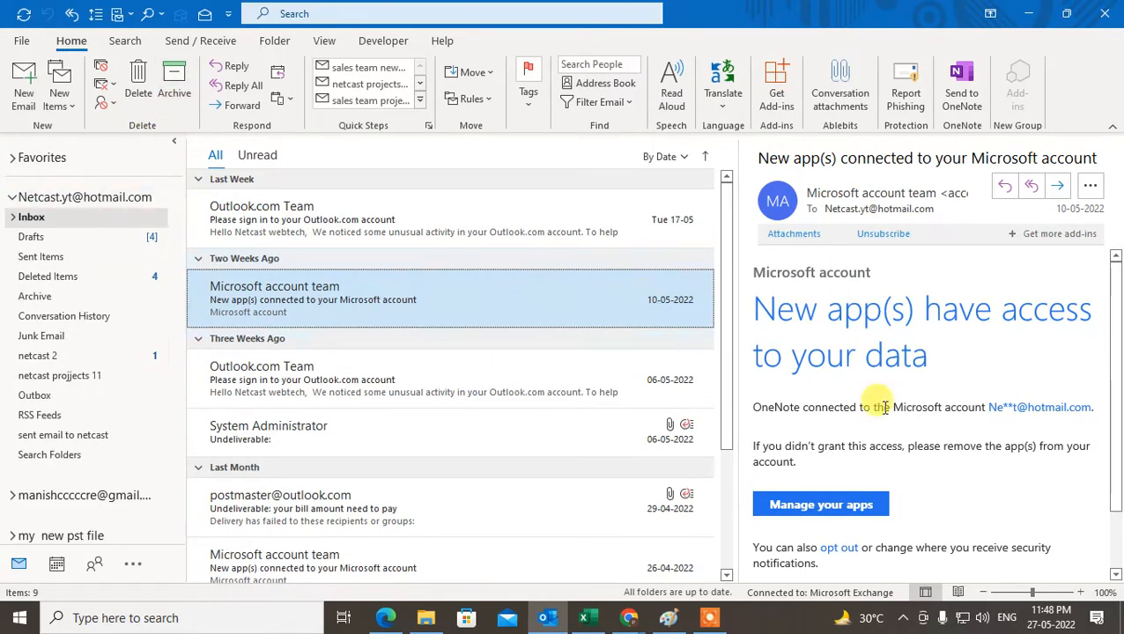
left_click_drag(1115, 293, 1122, 214)
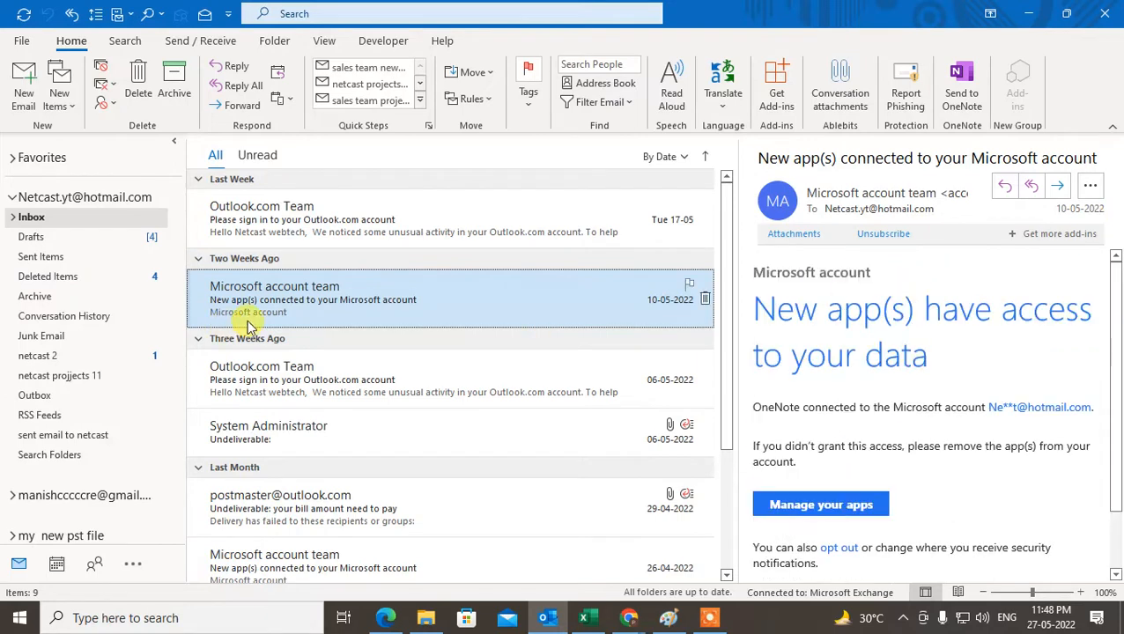
Review the Safe Senders, Safe Recipients and Blocked Senders lists in the Hotmail account's Junk Email Options, and close the dialog
left_click(111, 109)
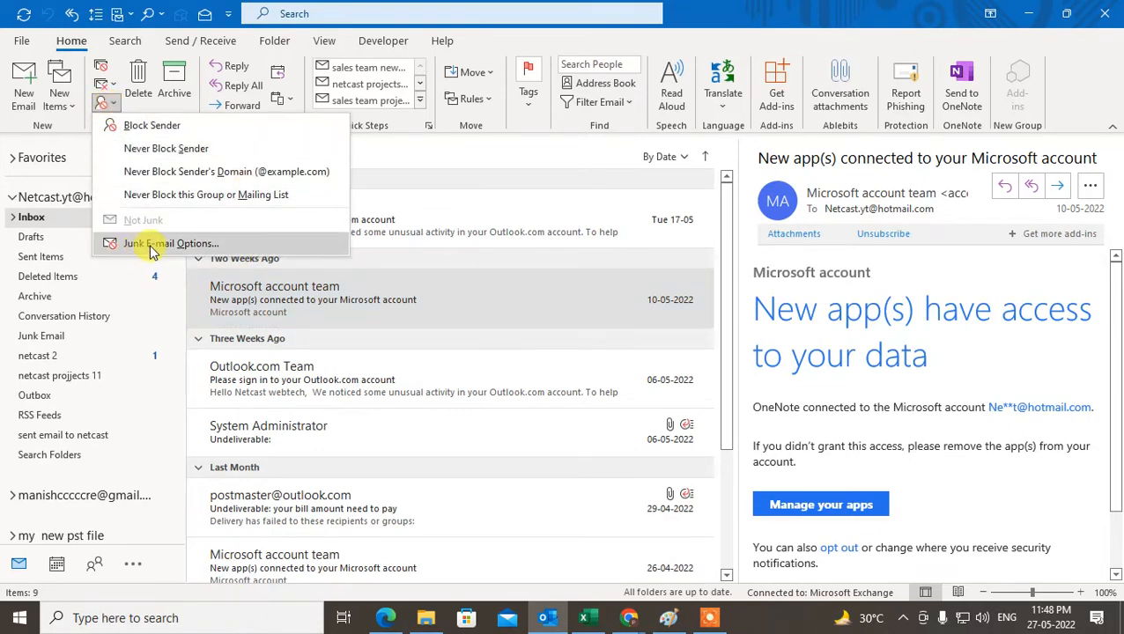
left_click(212, 247)
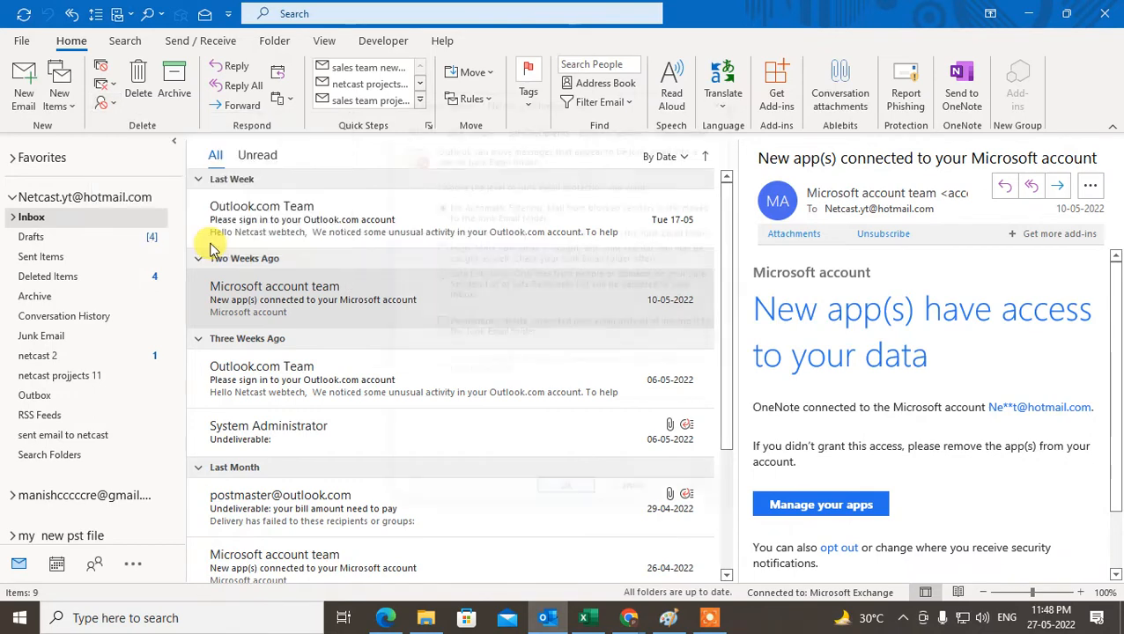
left_click_drag(599, 88, 394, 96)
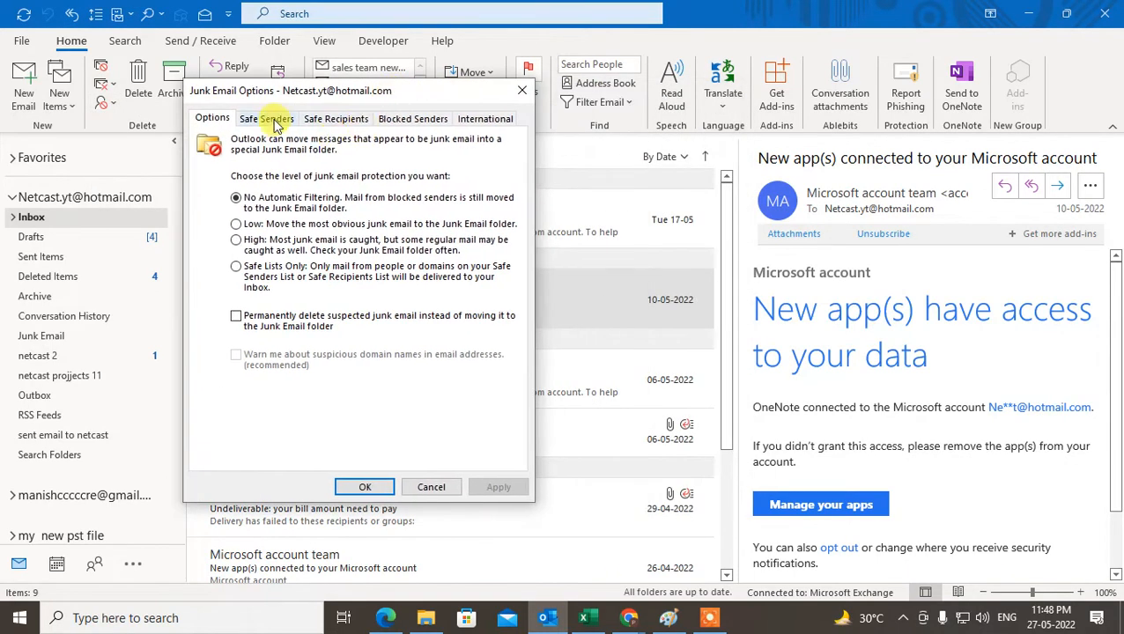
left_click(270, 119)
left_click(412, 121)
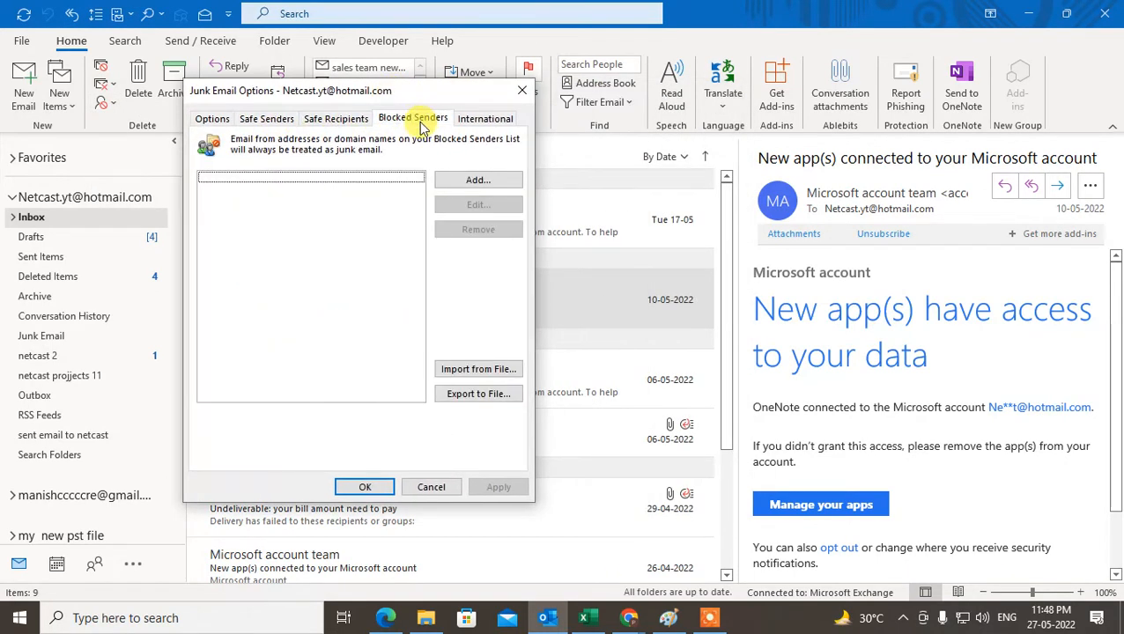
left_click(356, 118)
left_click(410, 118)
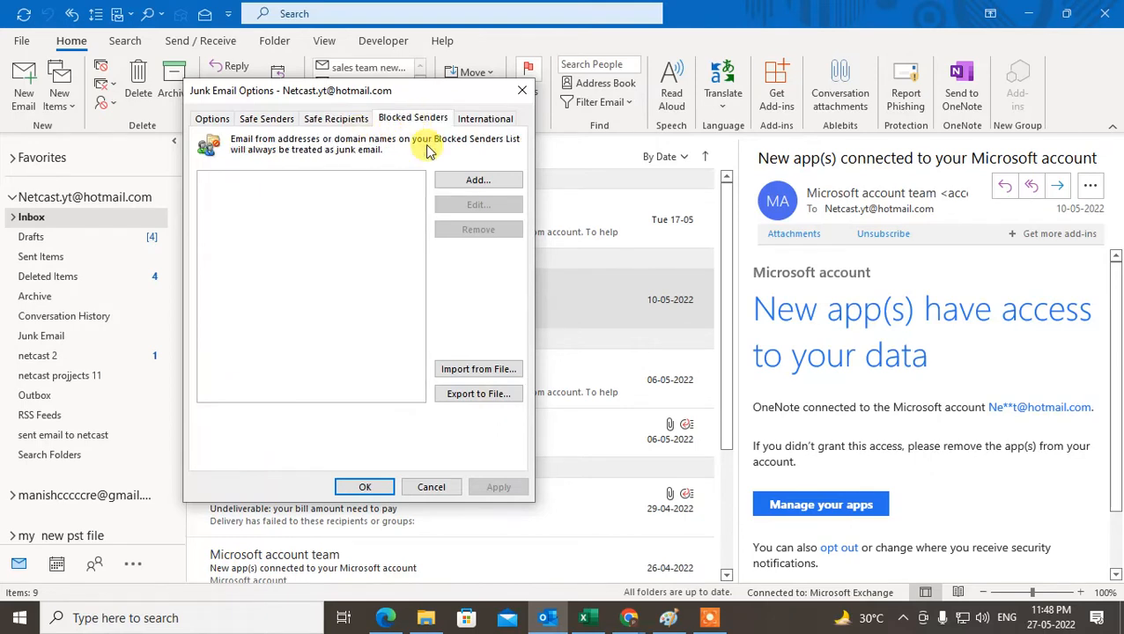
left_click(520, 91)
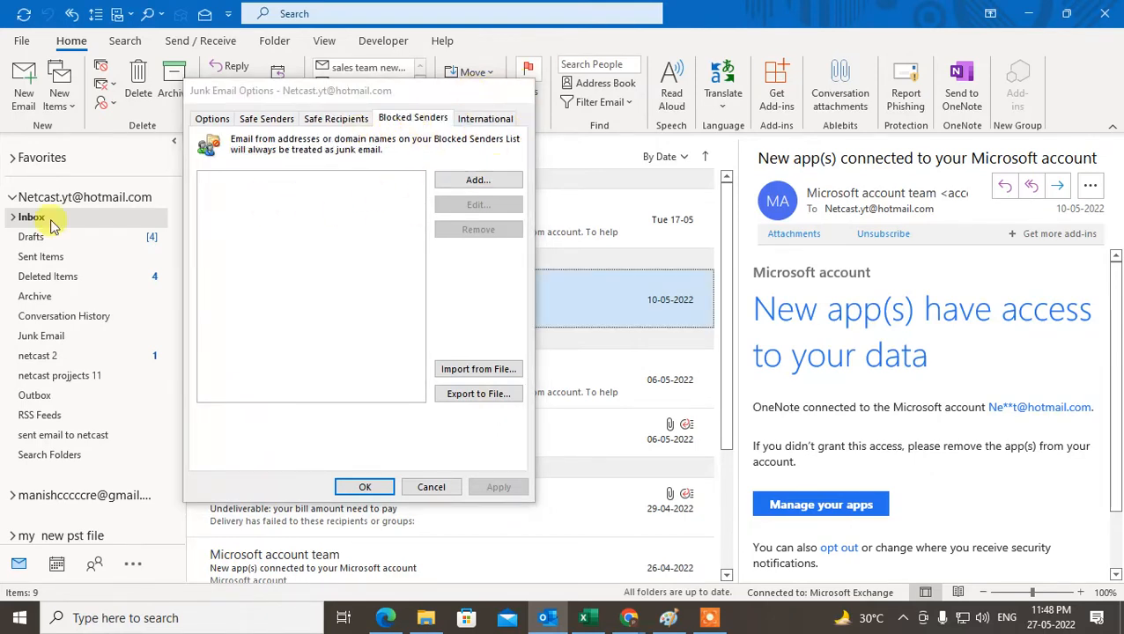
Open Junk Email Options for the netcast Gmail account's Inbox and show its Blocked Senders list
scroll(44, 489, "down", 2)
left_click(79, 517)
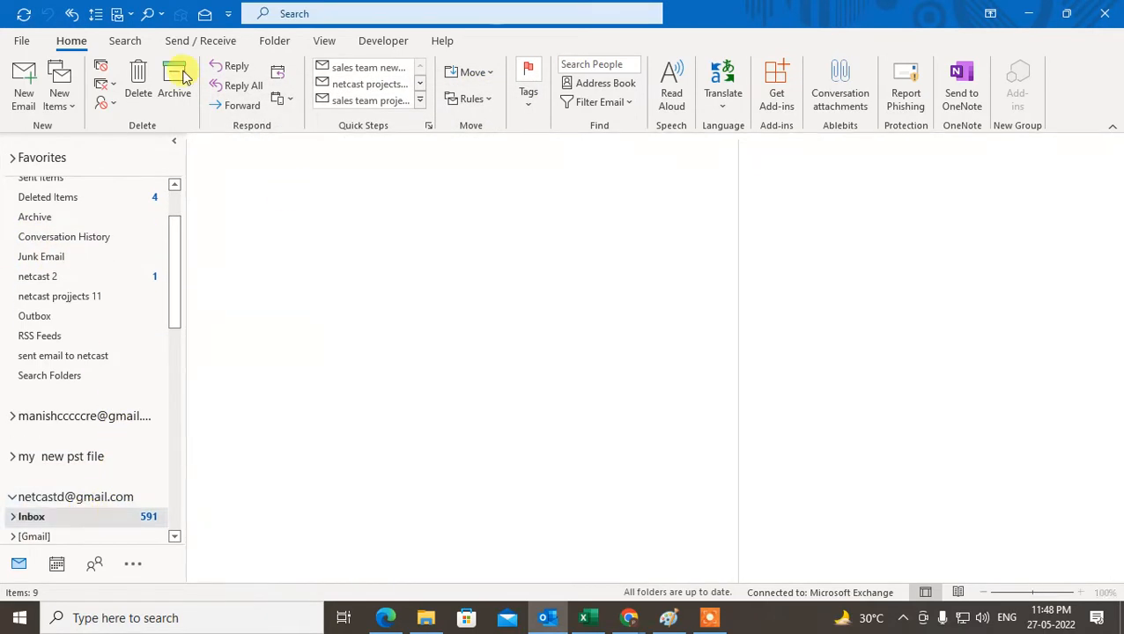
left_click(107, 103)
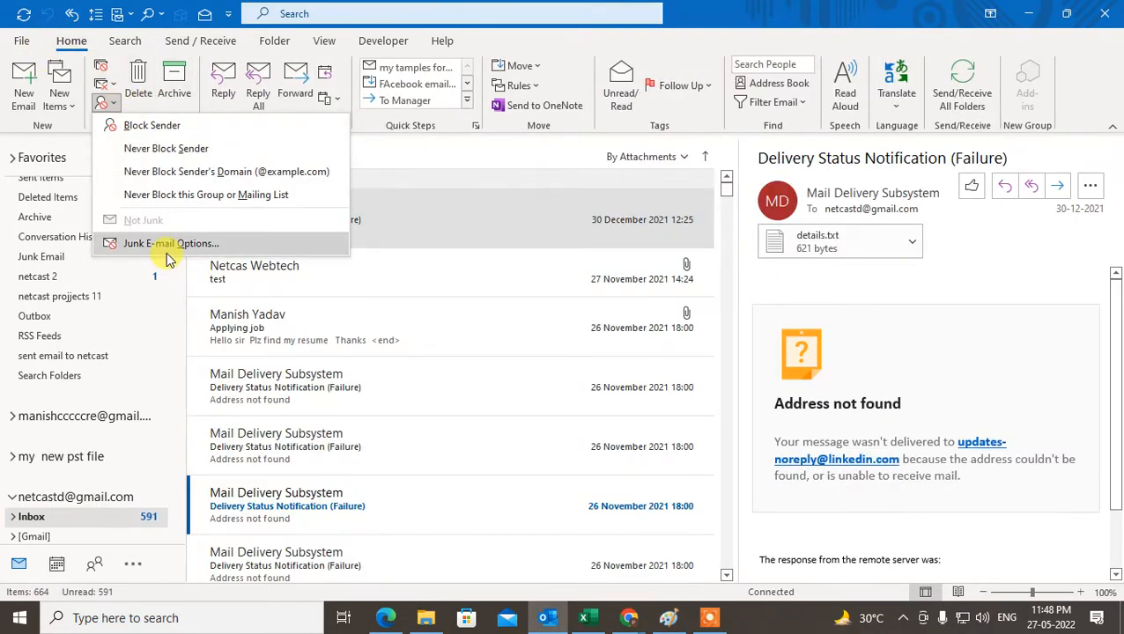
left_click(167, 246)
left_click(624, 131)
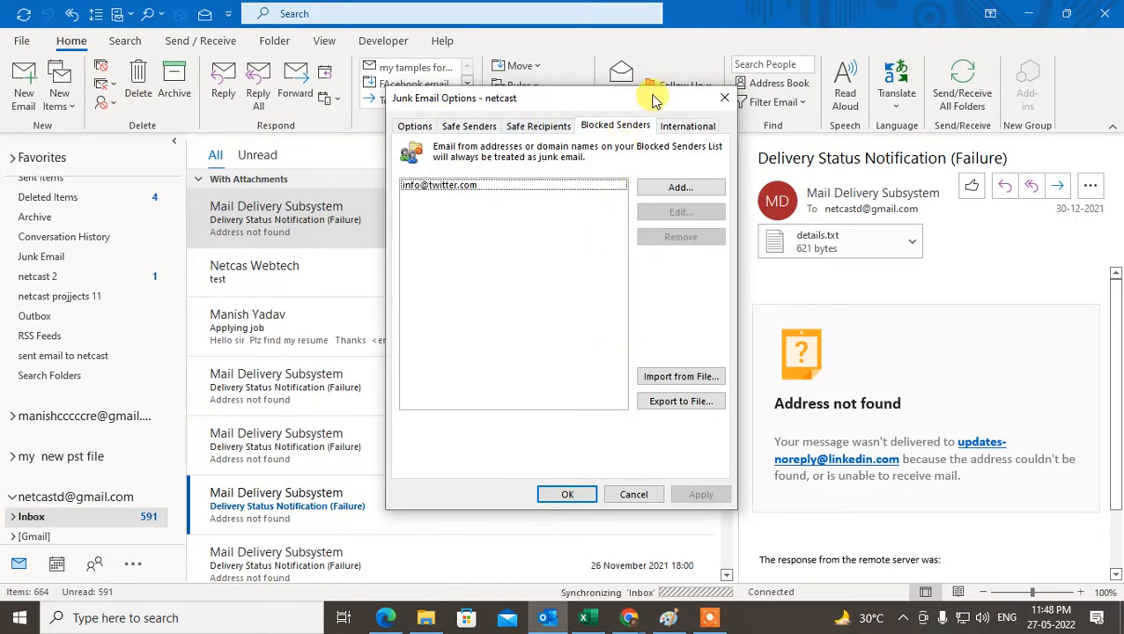
left_click_drag(652, 97, 526, 117)
Change the blocked Twitter e-mail address to the whole domain twitter.com
left_click(283, 210)
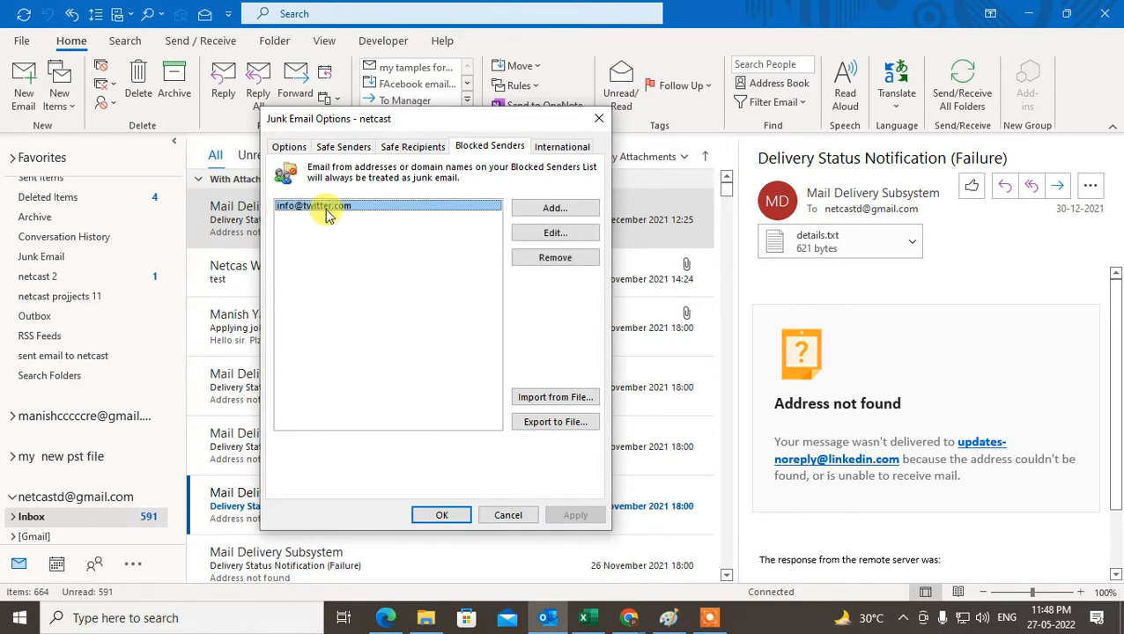
left_click(555, 233)
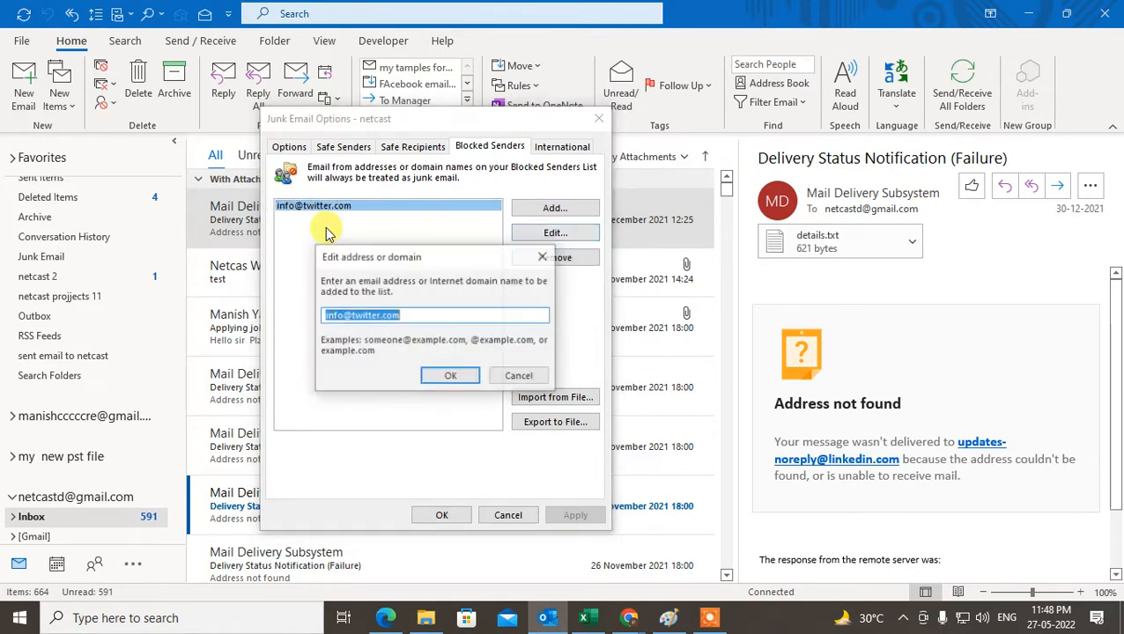
left_click(357, 315)
left_click_drag(351, 308, 132, 315)
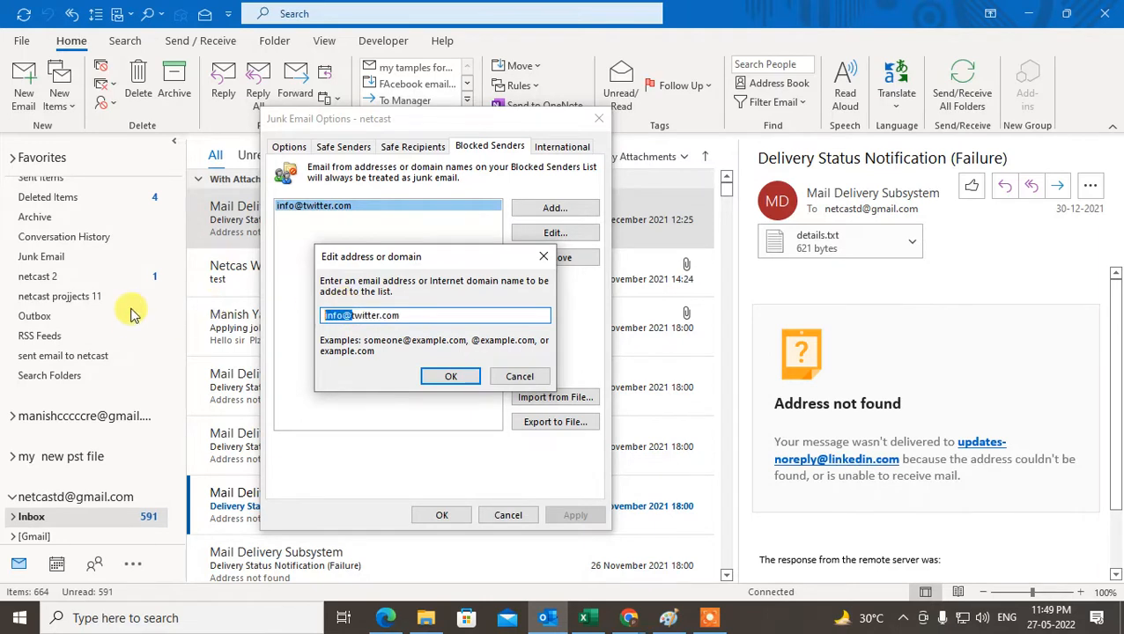
left_click(451, 377)
left_click(337, 215)
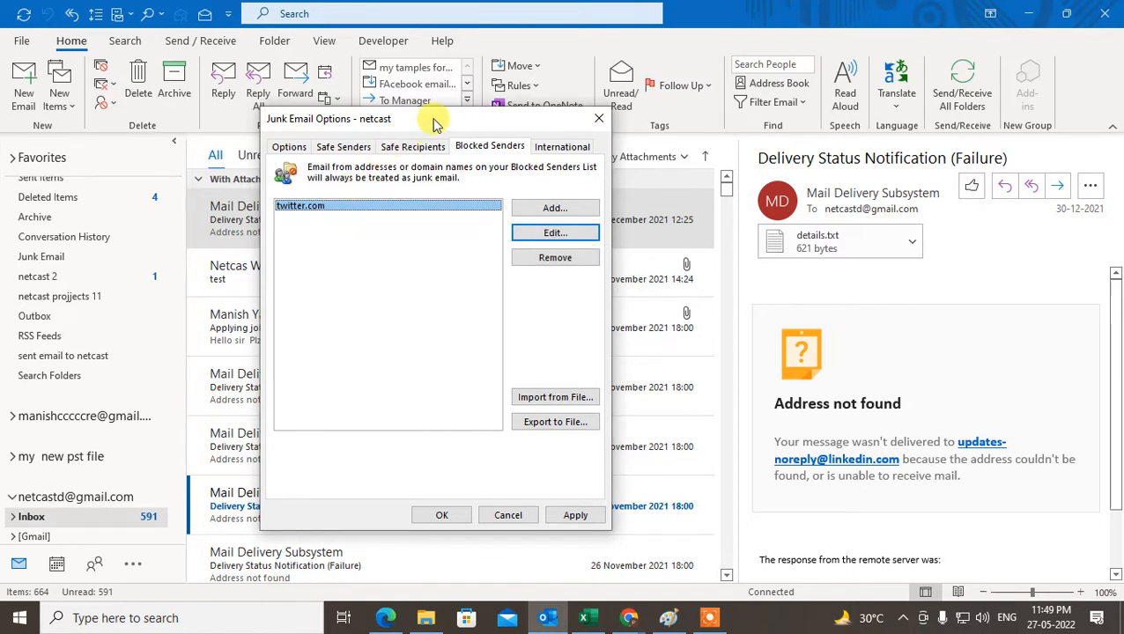
left_click_drag(431, 118, 420, 111)
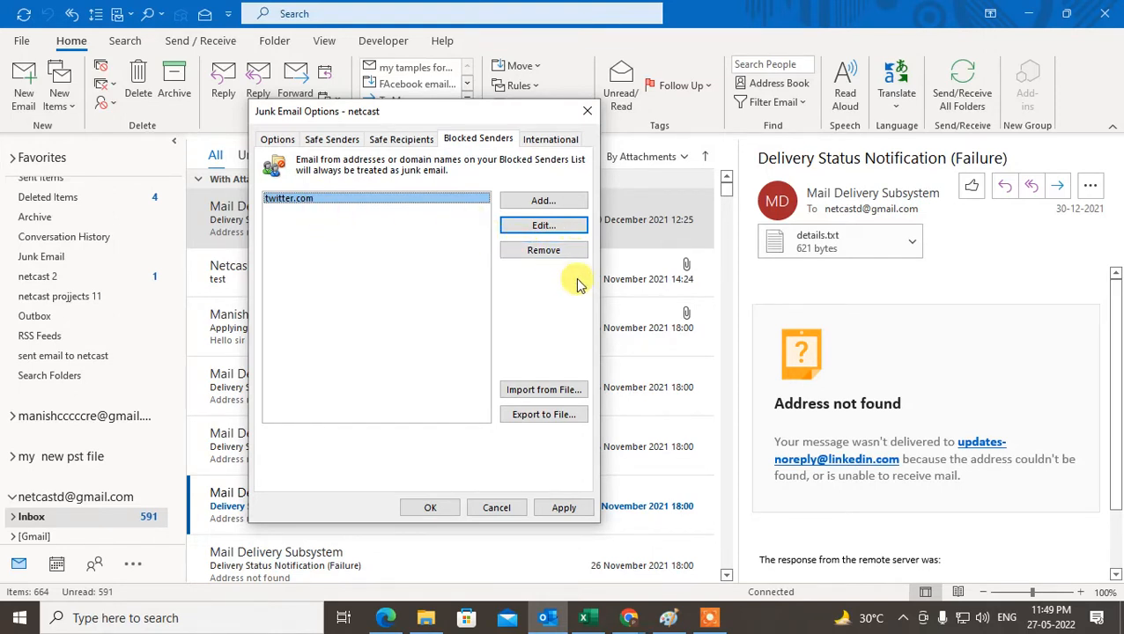
left_click_drag(438, 112, 502, 113)
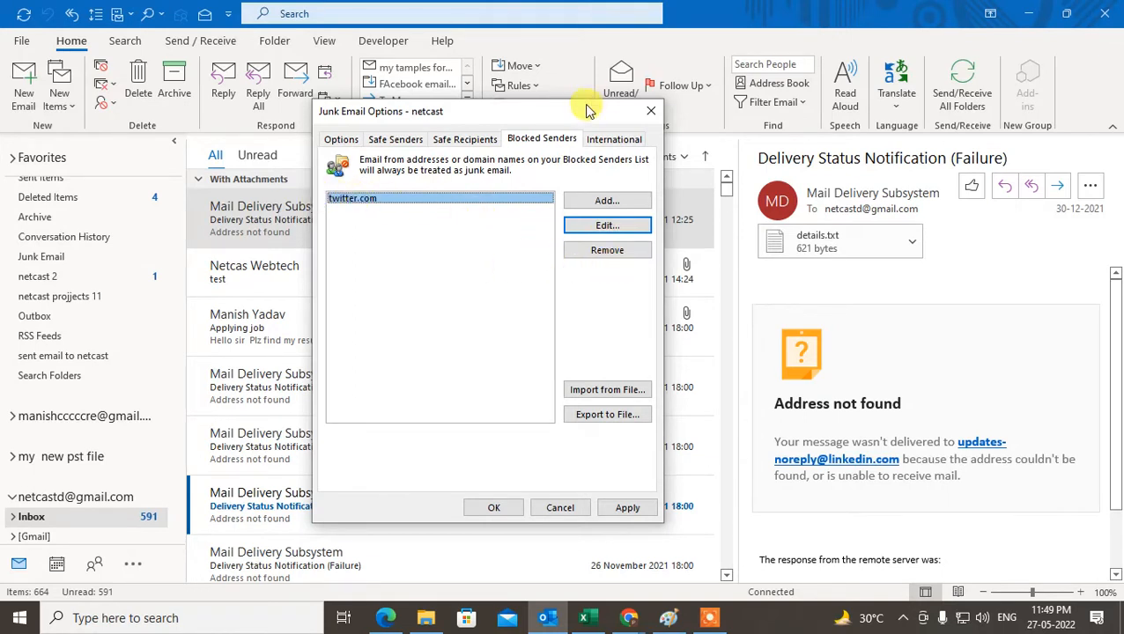
left_click_drag(579, 111, 550, 107)
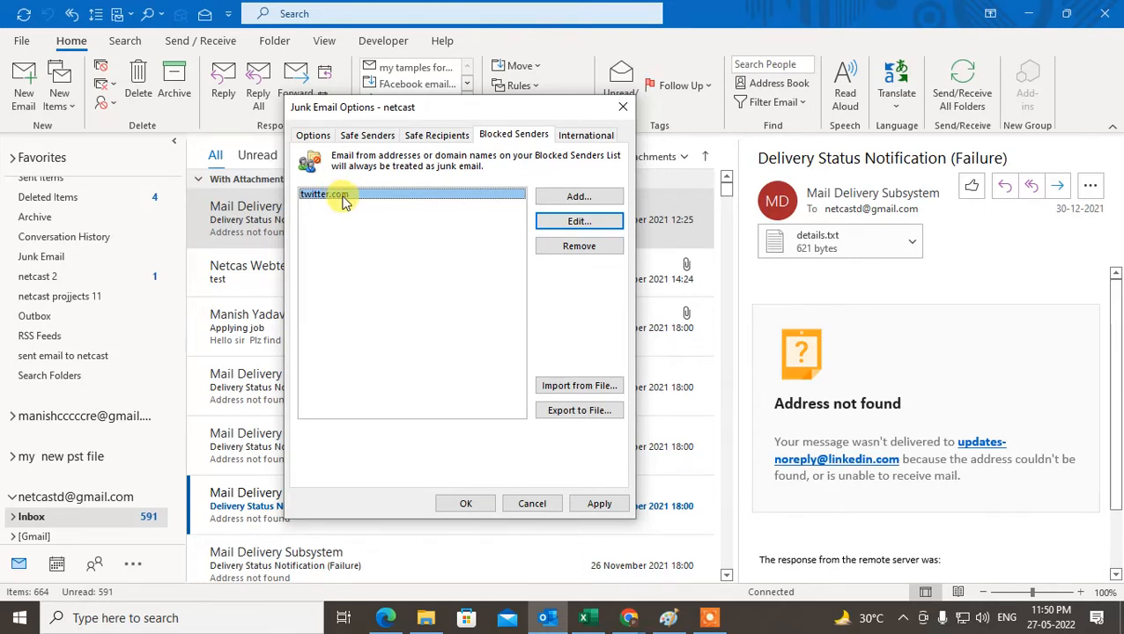
Add Twitter's info e-mail address to the Safe Recipients list
left_click(435, 135)
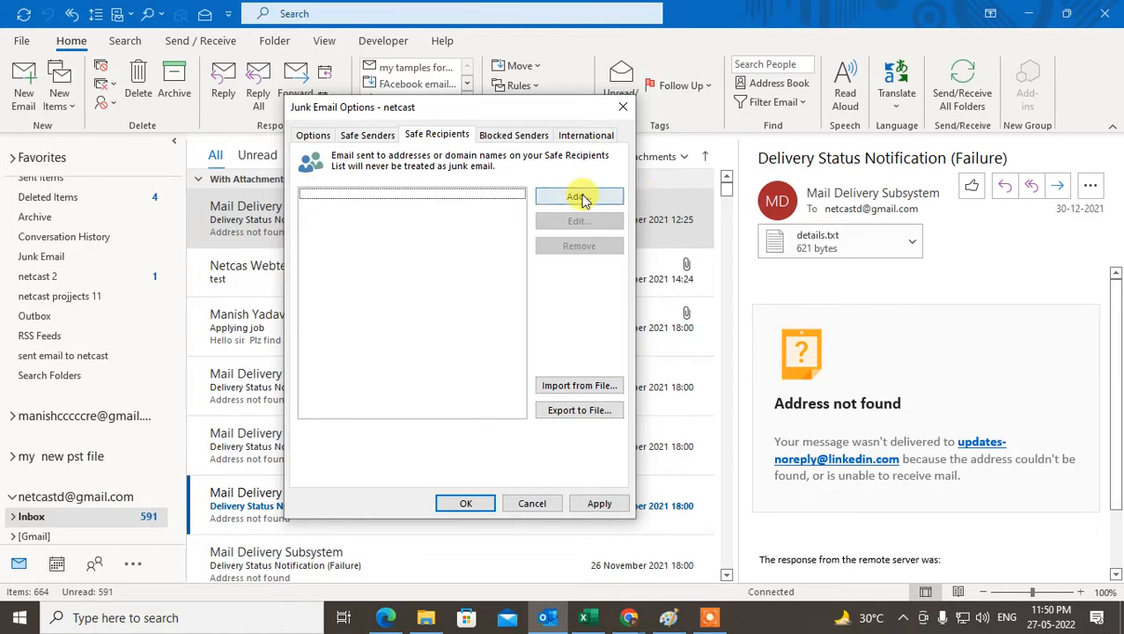
left_click(579, 197)
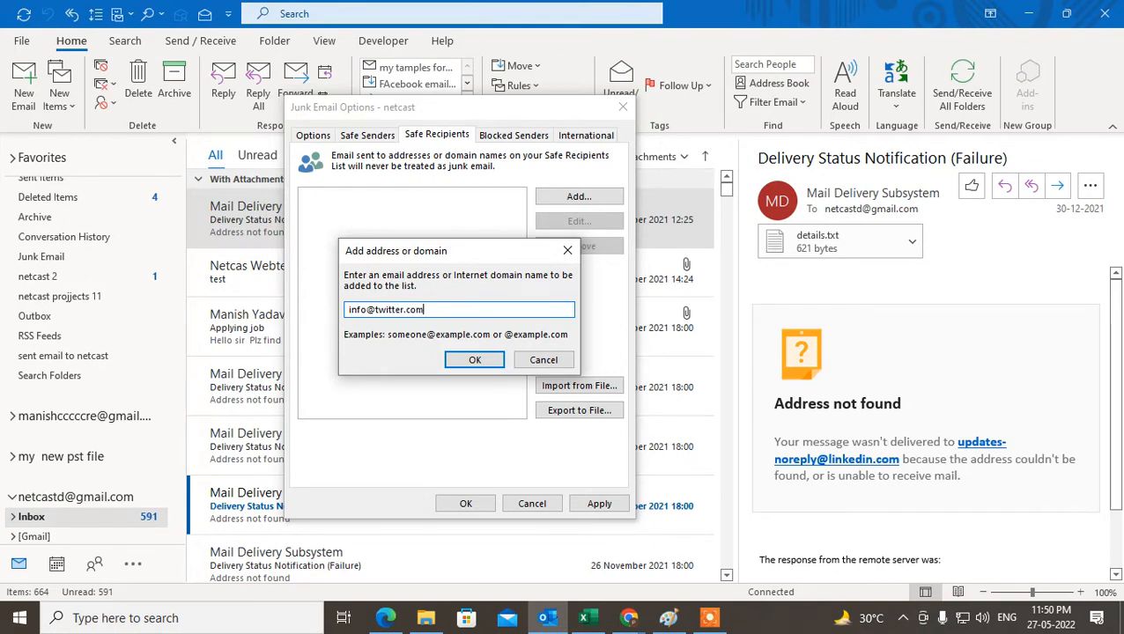
left_click(474, 360)
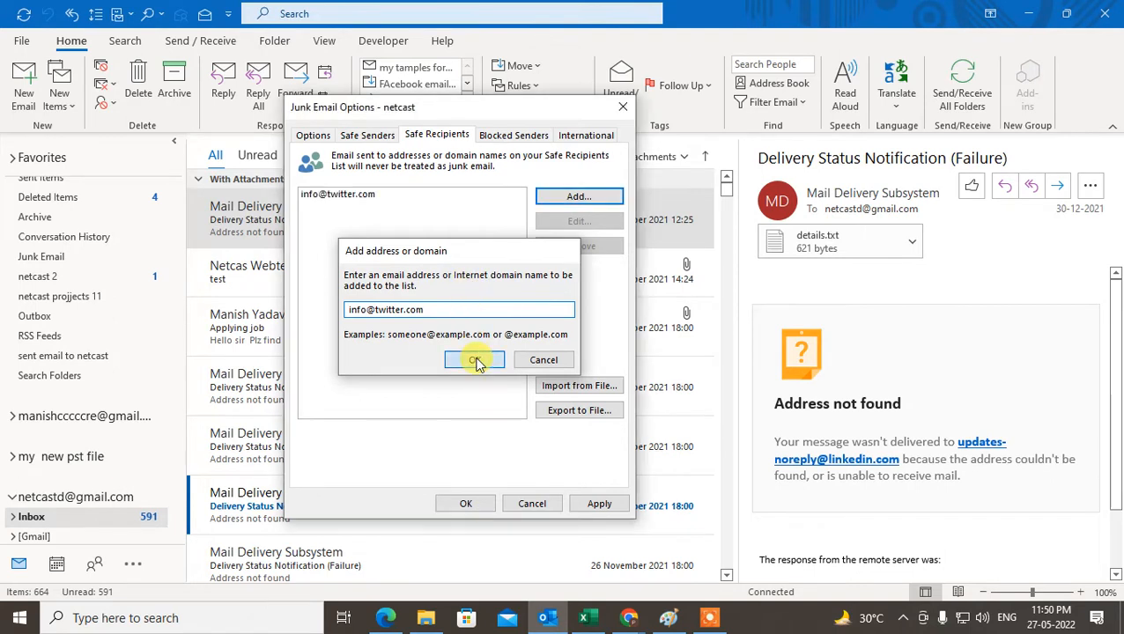
left_click(337, 195)
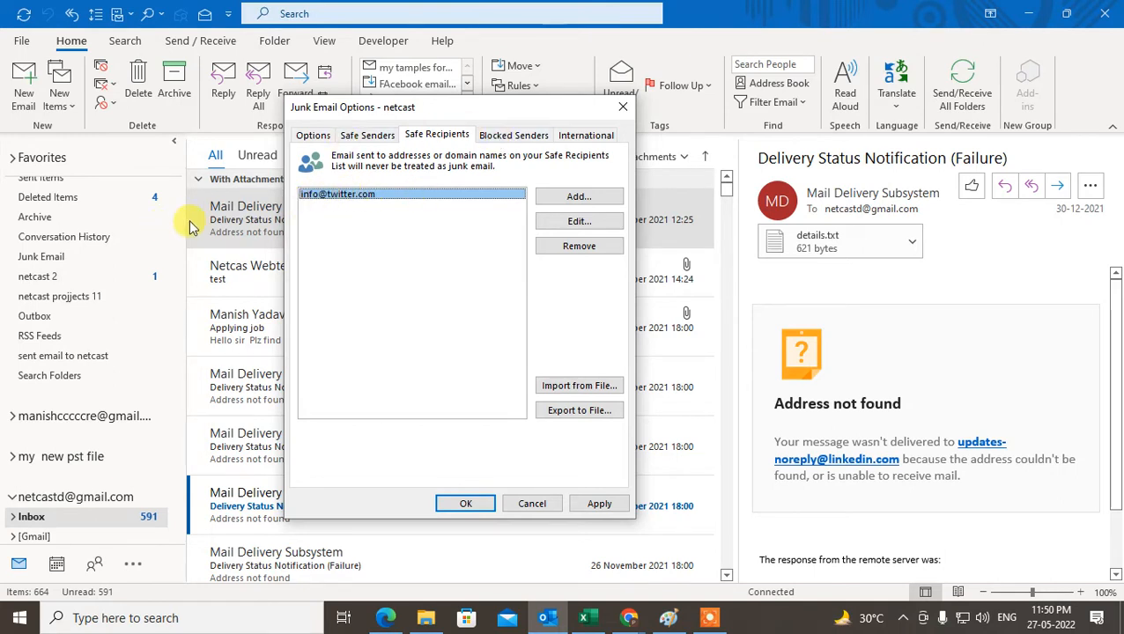
Compare the entries in the Blocked Senders and Safe Recipients lists
left_click(511, 134)
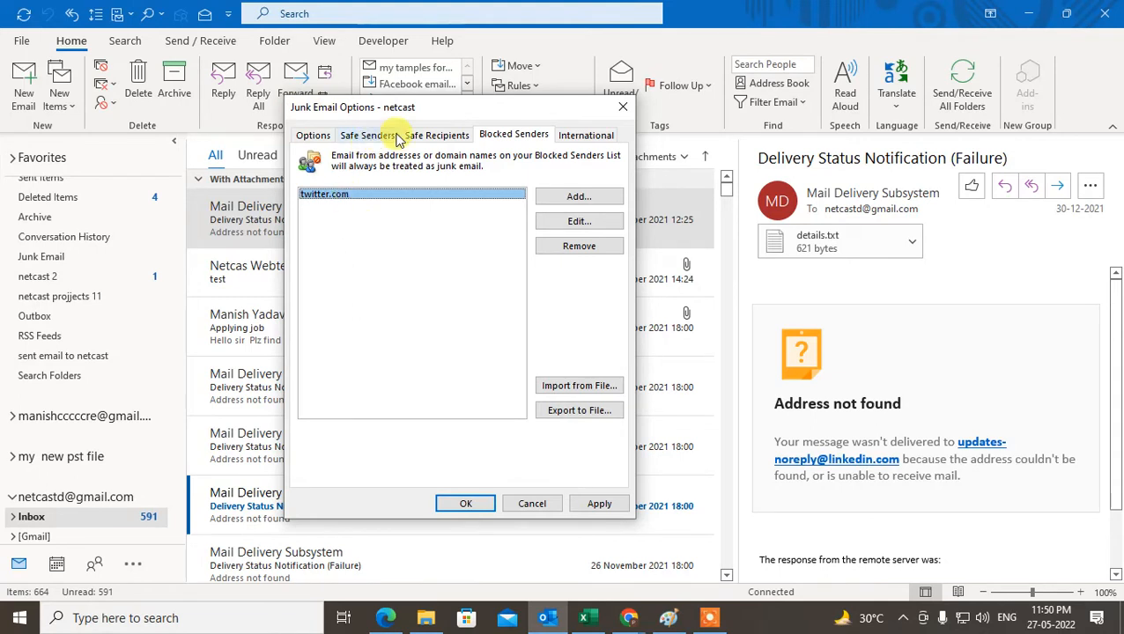
left_click(427, 138)
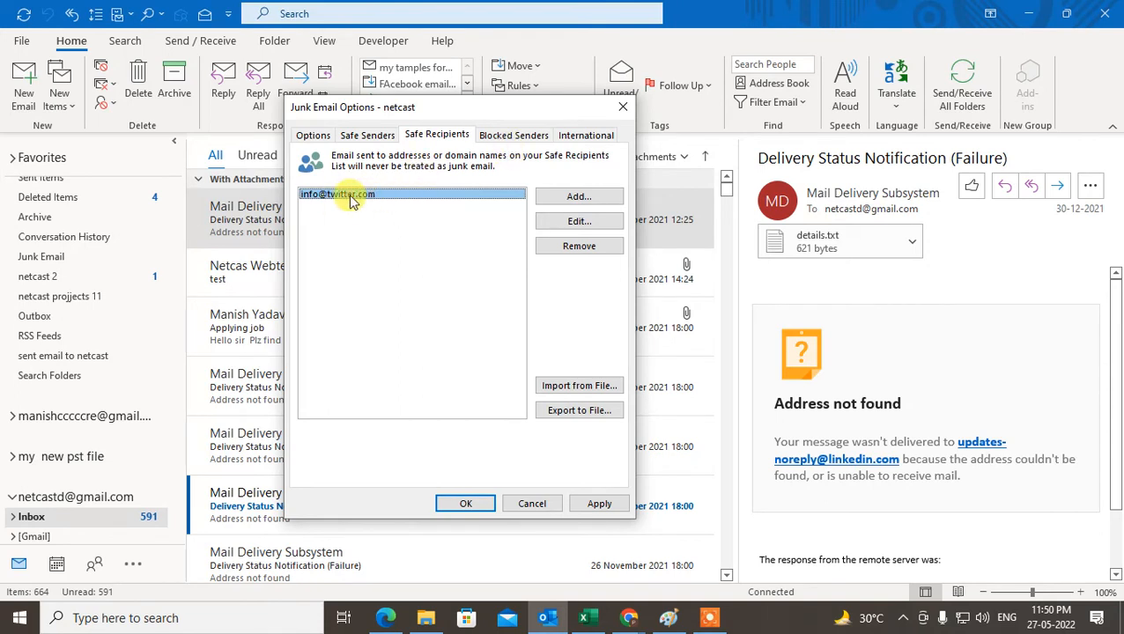
left_click(506, 136)
left_click(432, 137)
left_click(509, 137)
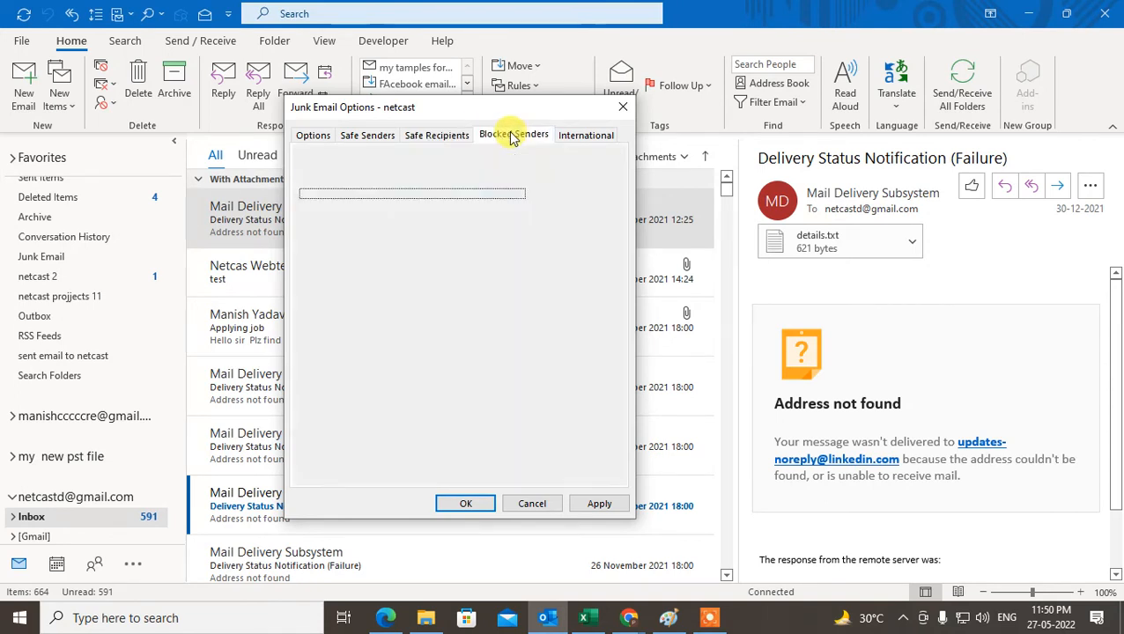
left_click(427, 136)
left_click(506, 136)
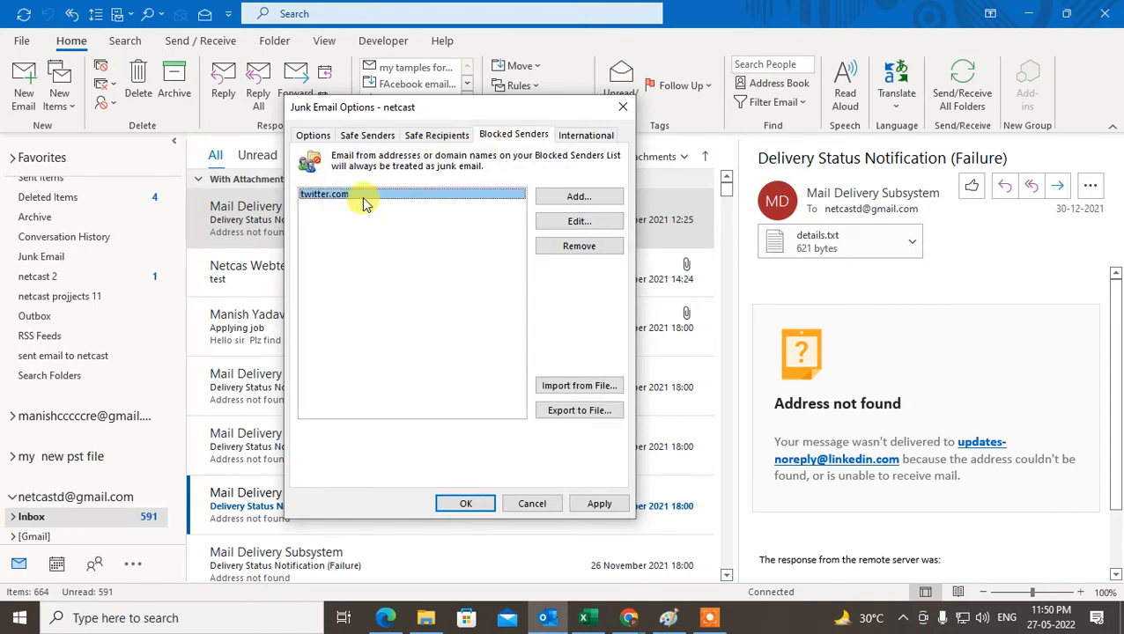
Remove the Twitter address from Safe Recipients and twitter.com from Blocked Senders, apply the changes, and close Junk Email Options
left_click(423, 138)
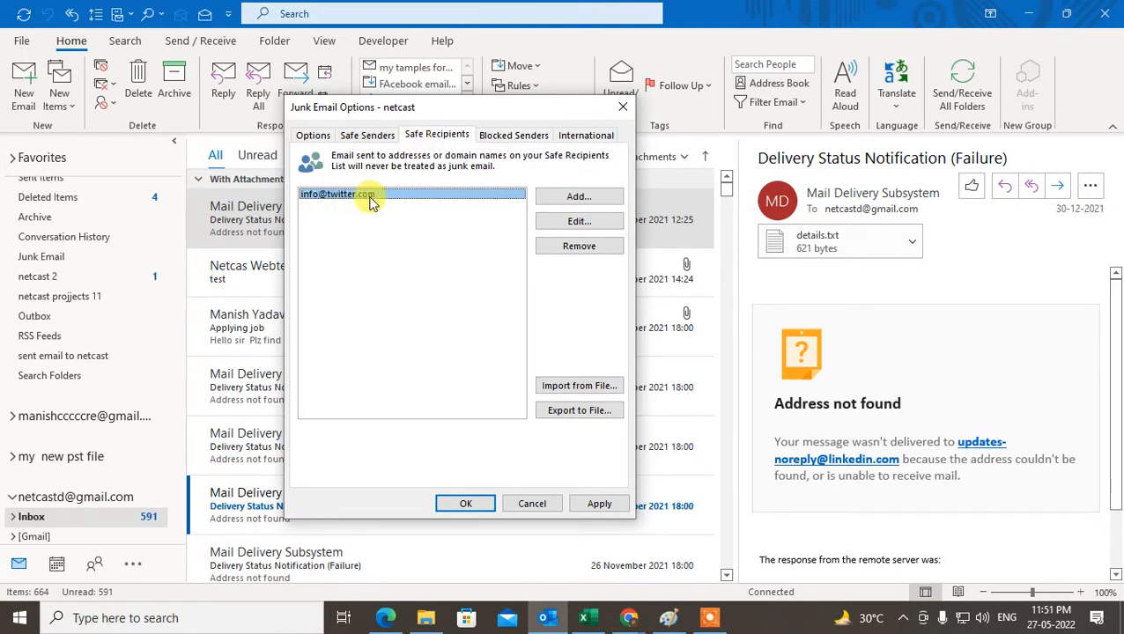
left_click(547, 244)
left_click(513, 136)
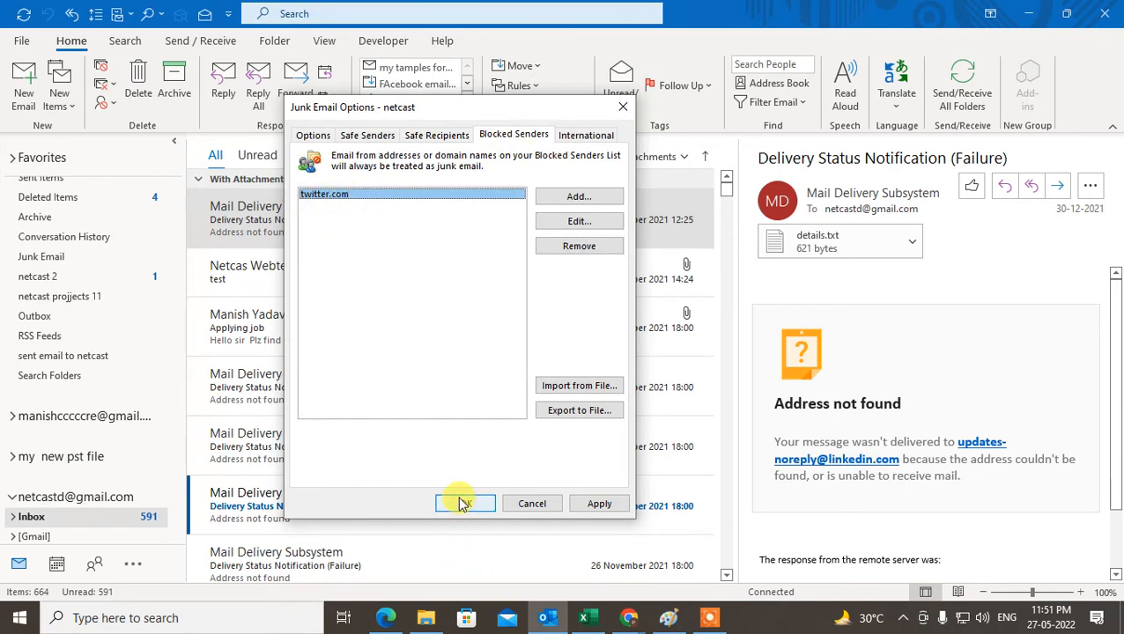
left_click(567, 246)
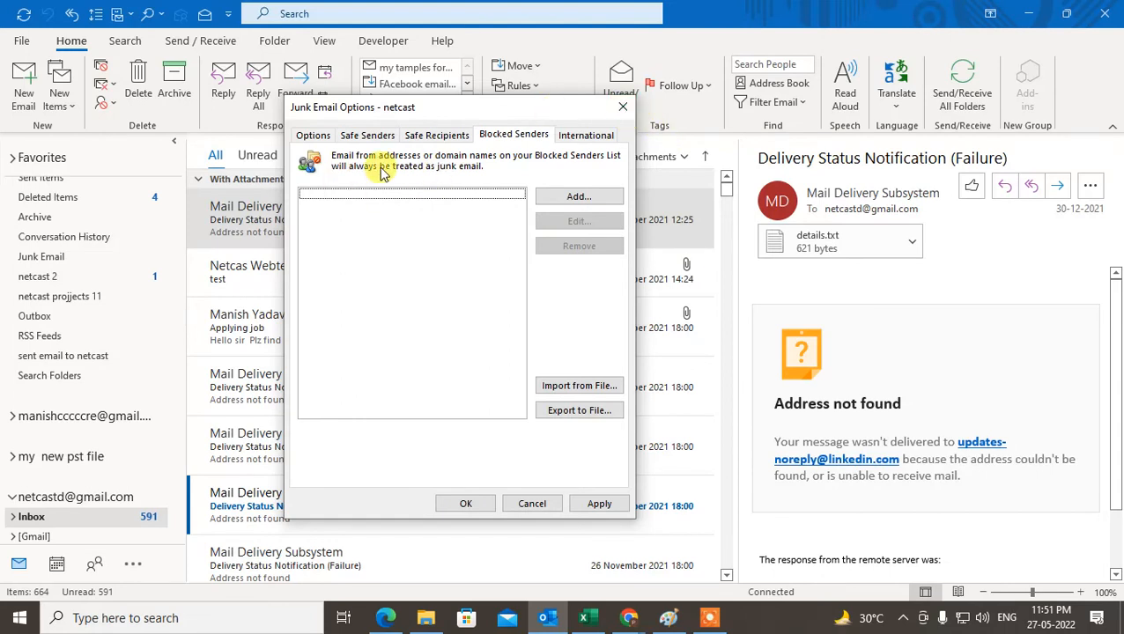
left_click(595, 504)
left_click(622, 107)
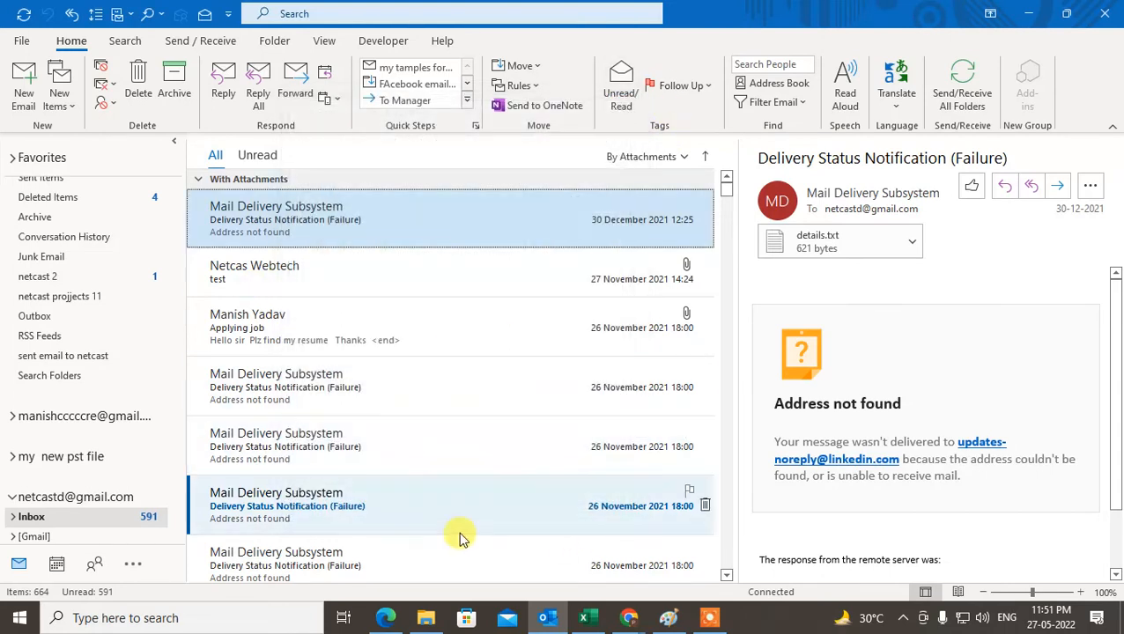